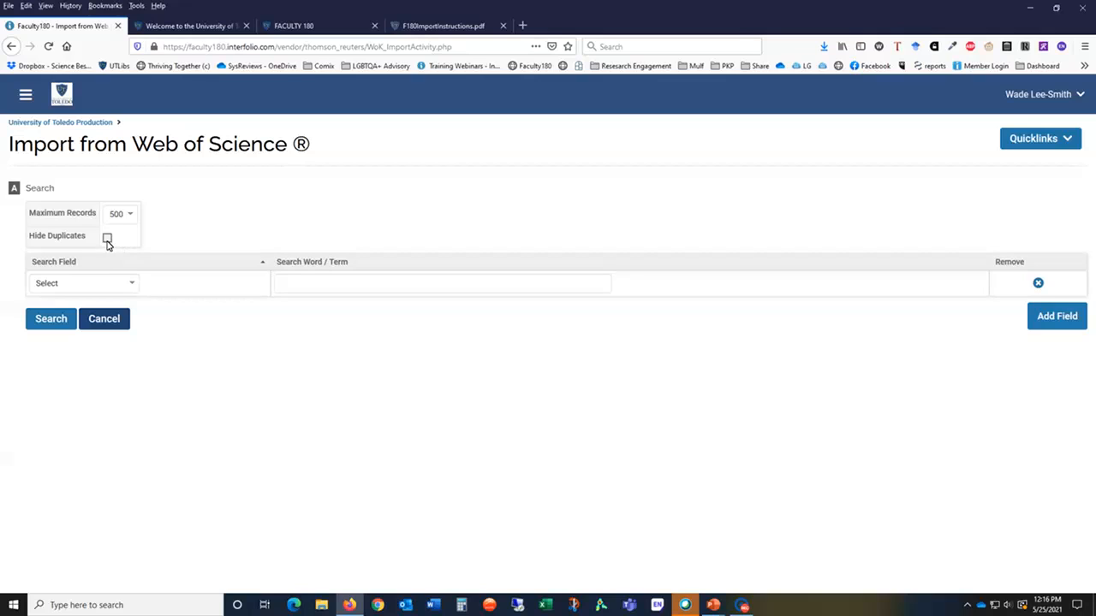
Step: Set the first search field to Author and enter the author's surname and initial followed by a * wildcard
click(107, 241)
click(132, 286)
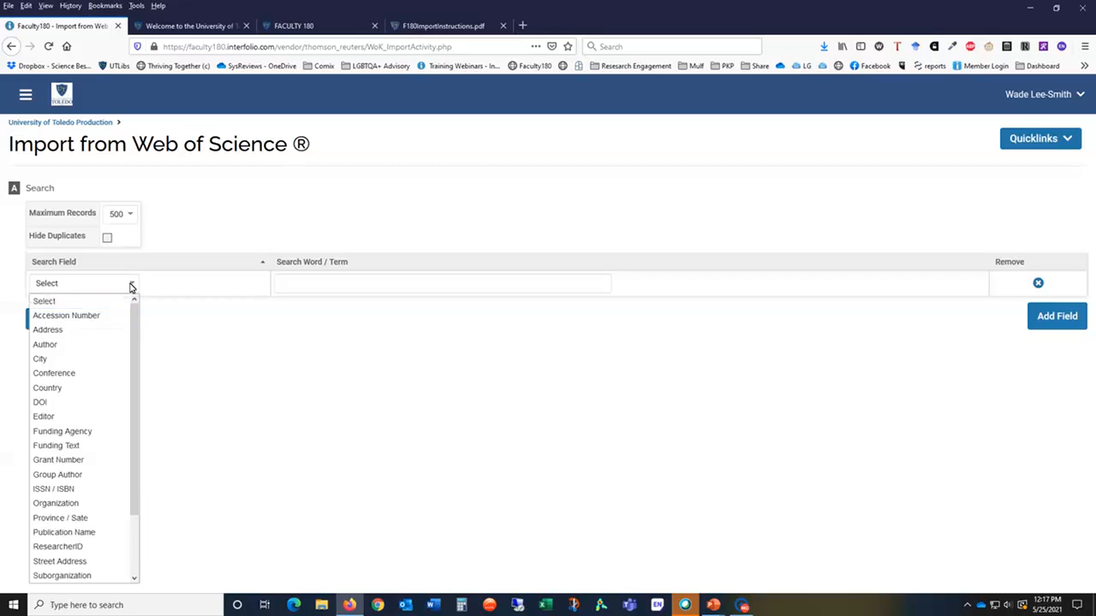
click(85, 345)
click(340, 282)
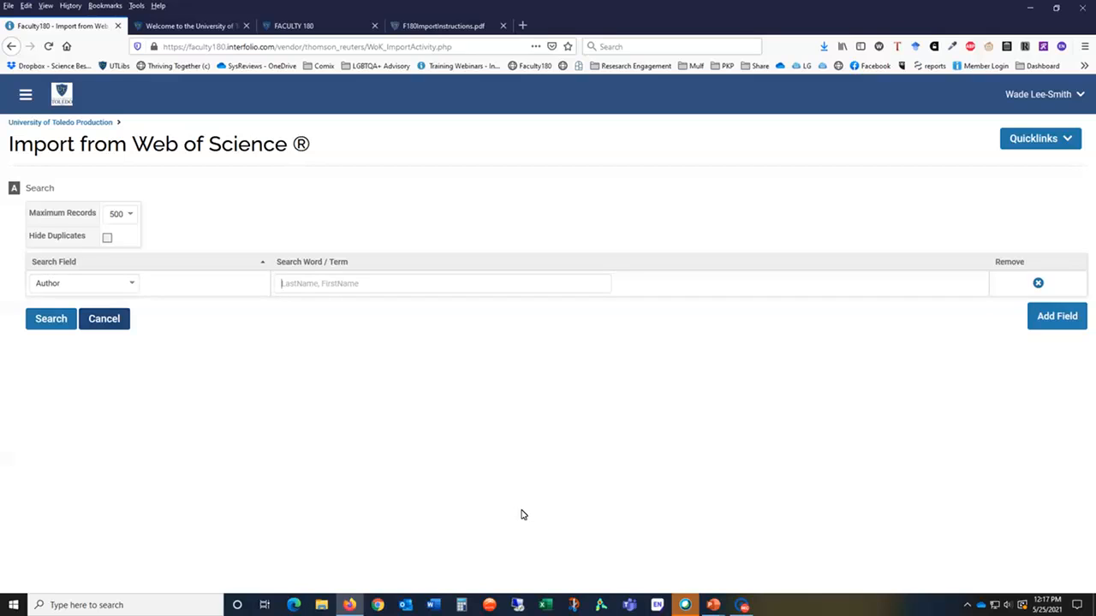
text(Lee-Smith W)
text(*)
Step: Add a second search field set to Address with the term Toledo
click(1055, 321)
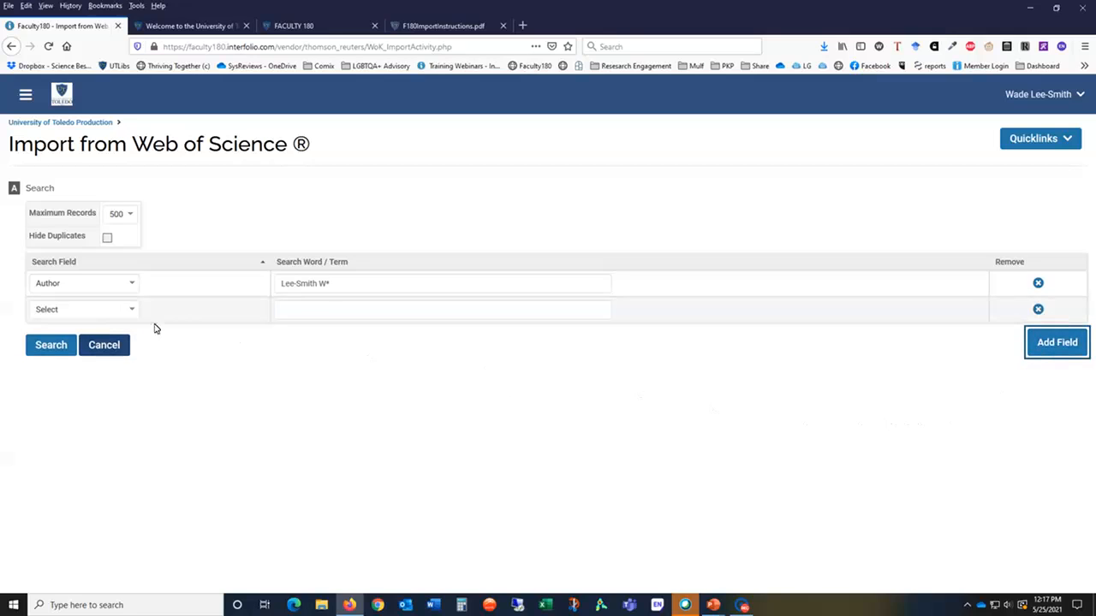
click(131, 310)
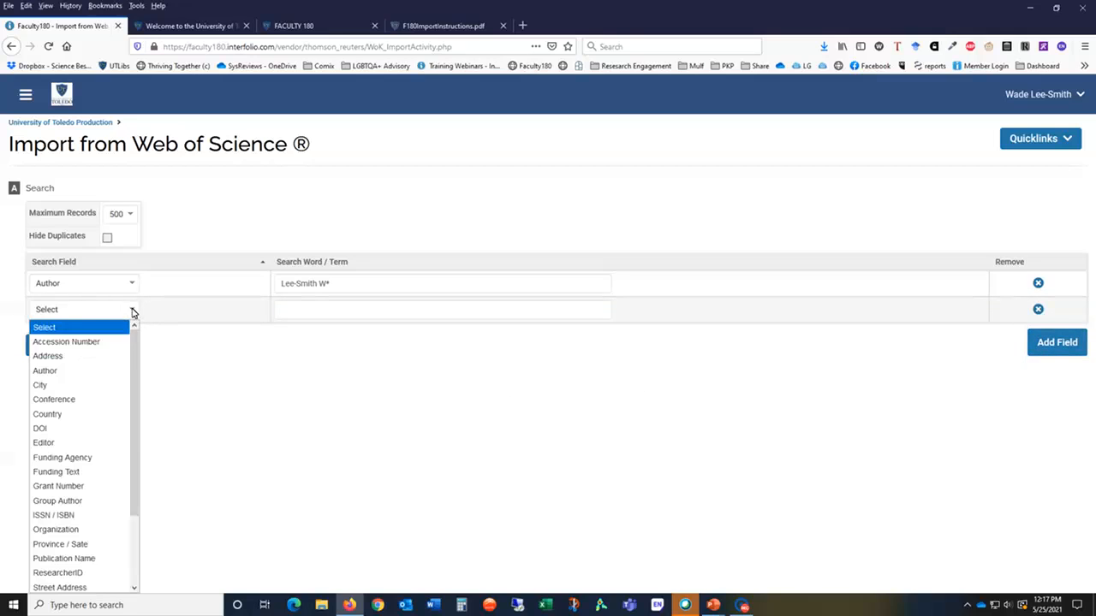
click(118, 356)
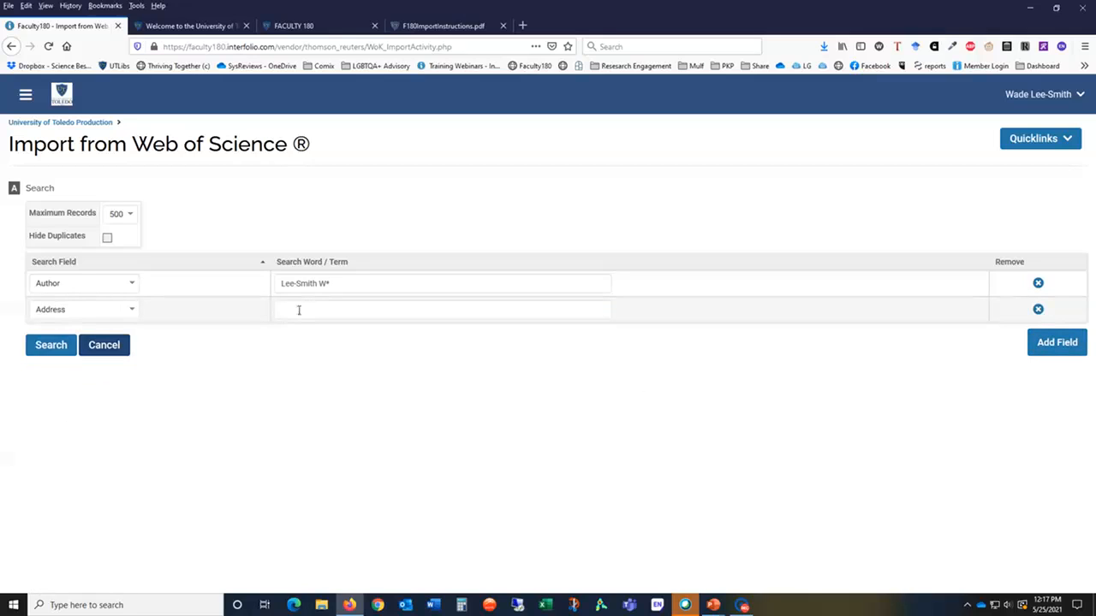
text(Toledo)
Step: Run the Web of Science search and browse through the returned results
click(47, 347)
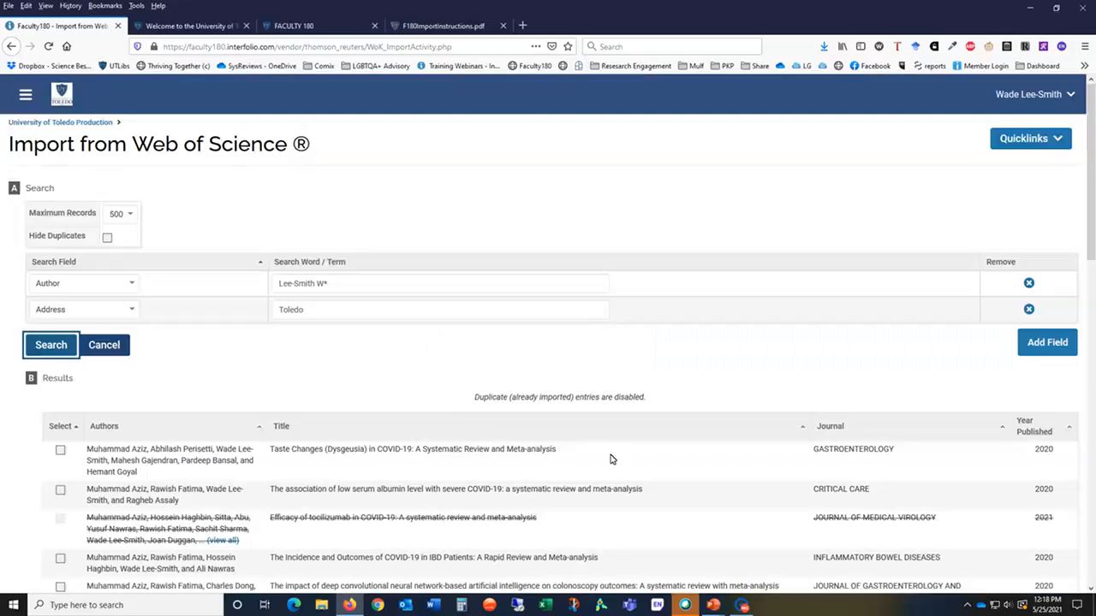
scroll(593, 431, down, 1)
scroll(592, 430, down, 2)
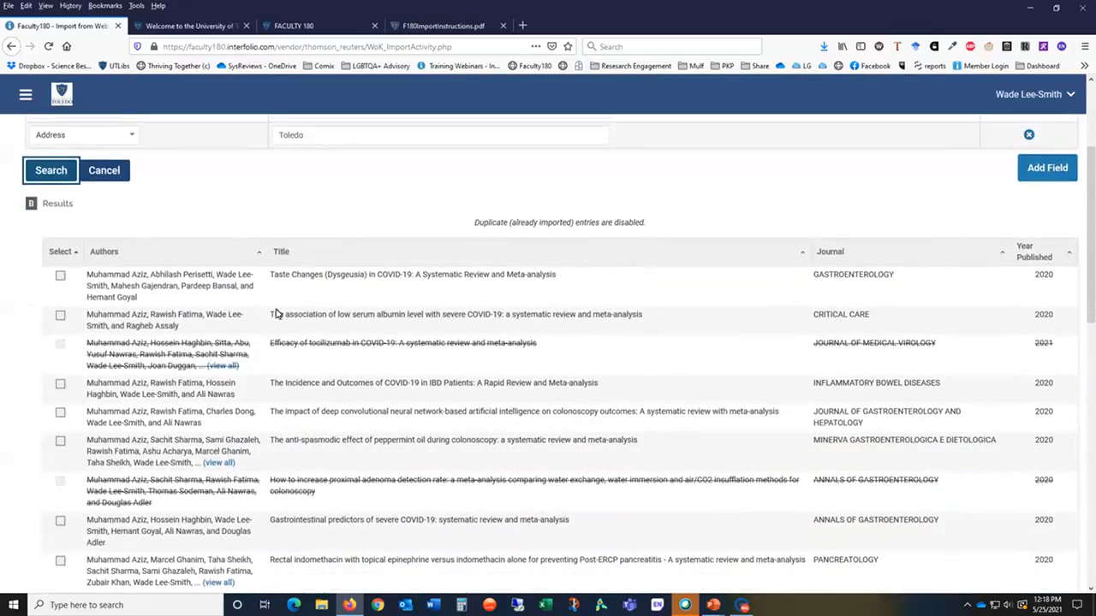
scroll(228, 374, down, 1)
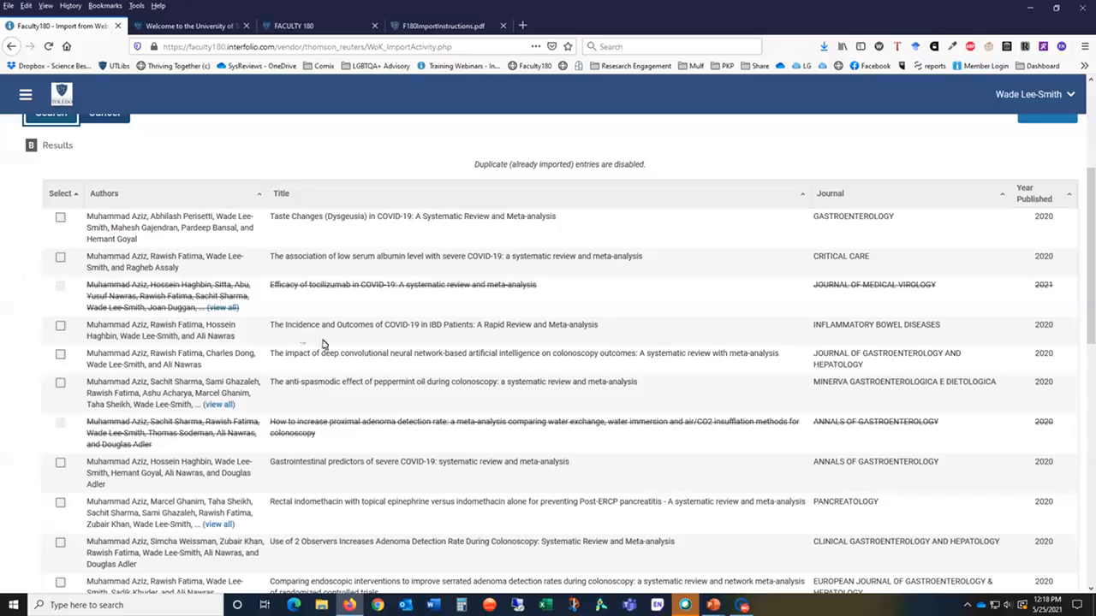
scroll(286, 519, down, 1)
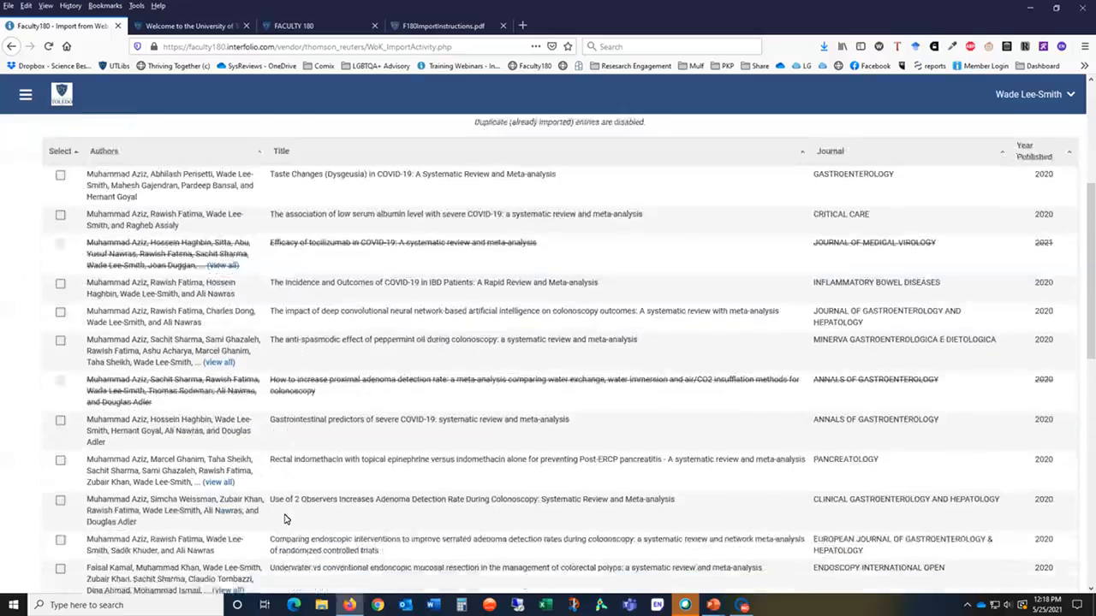
scroll(285, 519, down, 4)
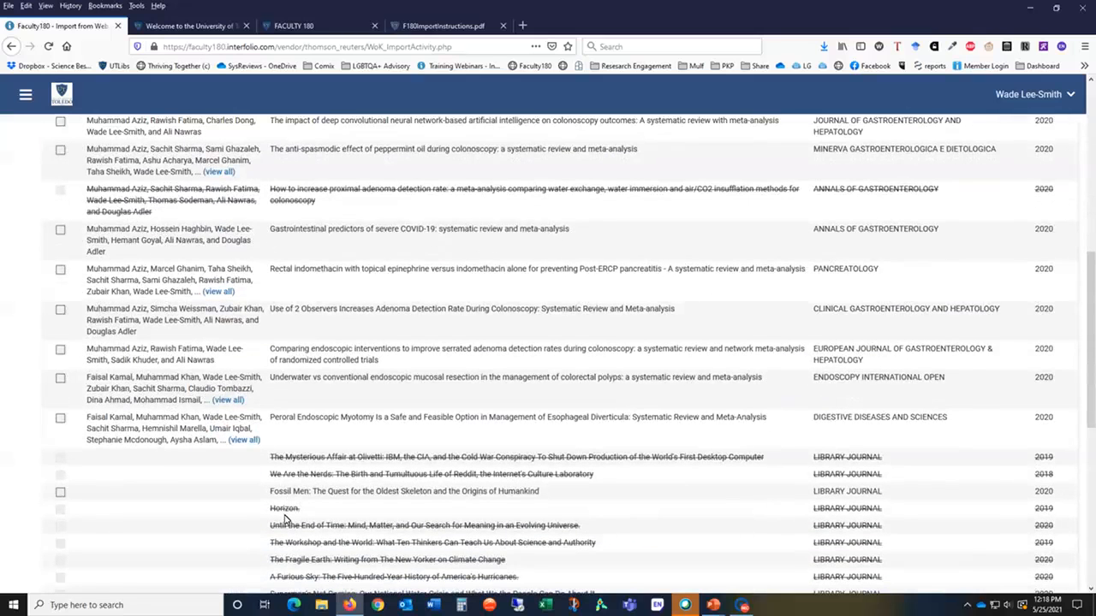
scroll(285, 519, up, 5)
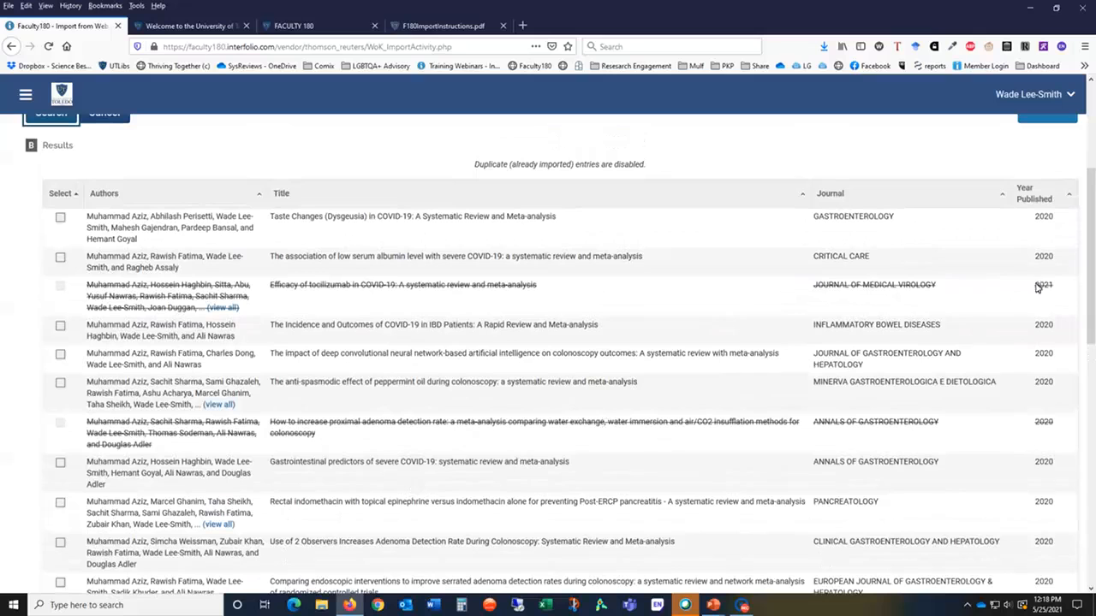
Step: Sort results by Year Published descending and select the Endocuff Vision and peroral endoscopic myotomy articles
click(1069, 199)
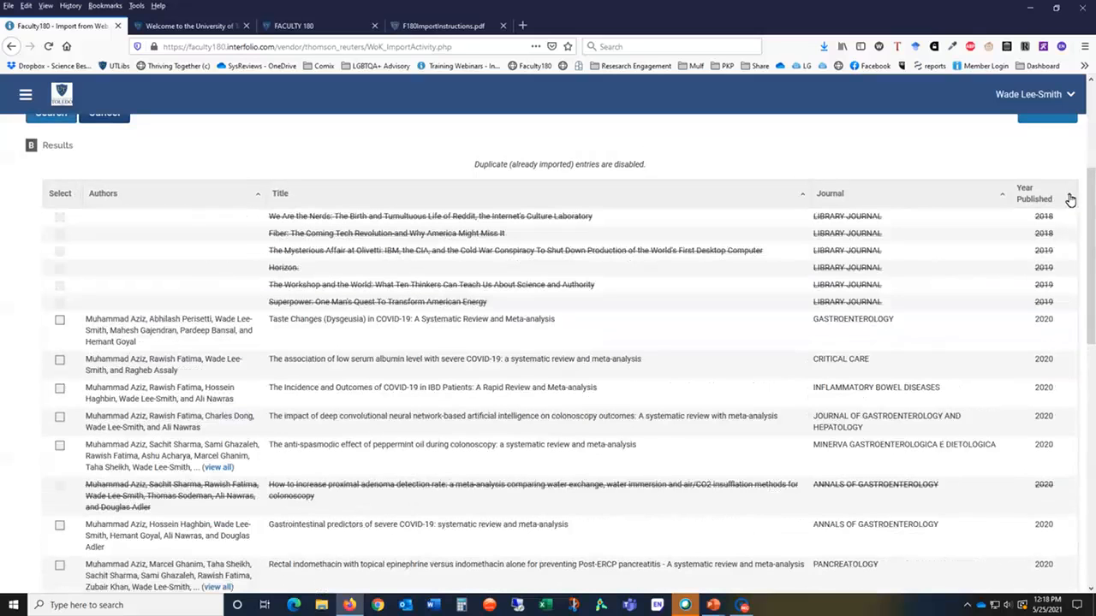
click(1069, 200)
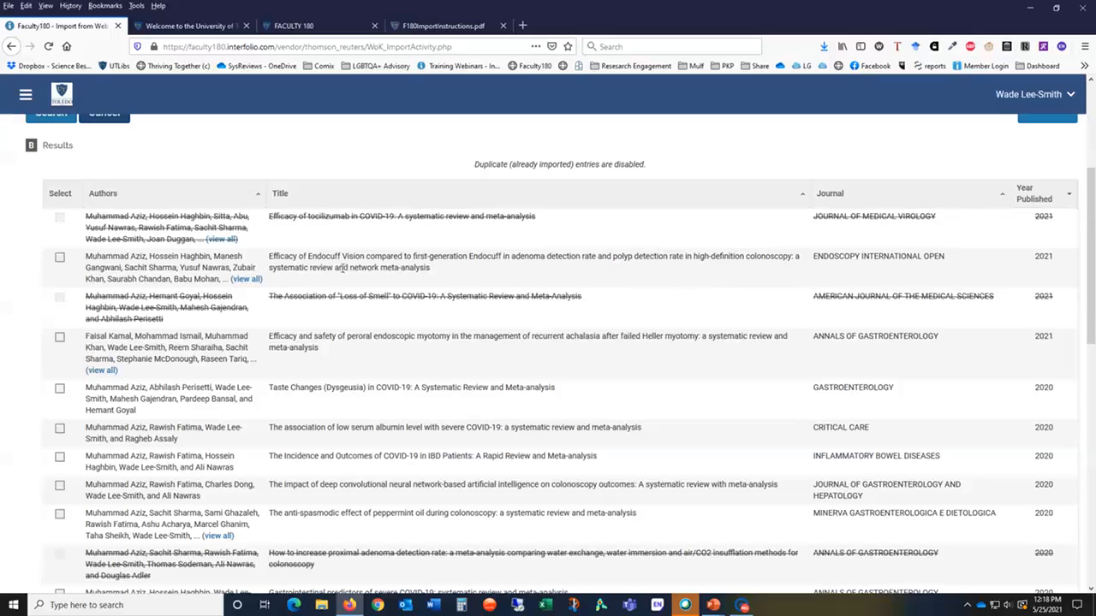
click(59, 256)
click(60, 338)
Step: Import the selected articles
scroll(54, 275, down, 5)
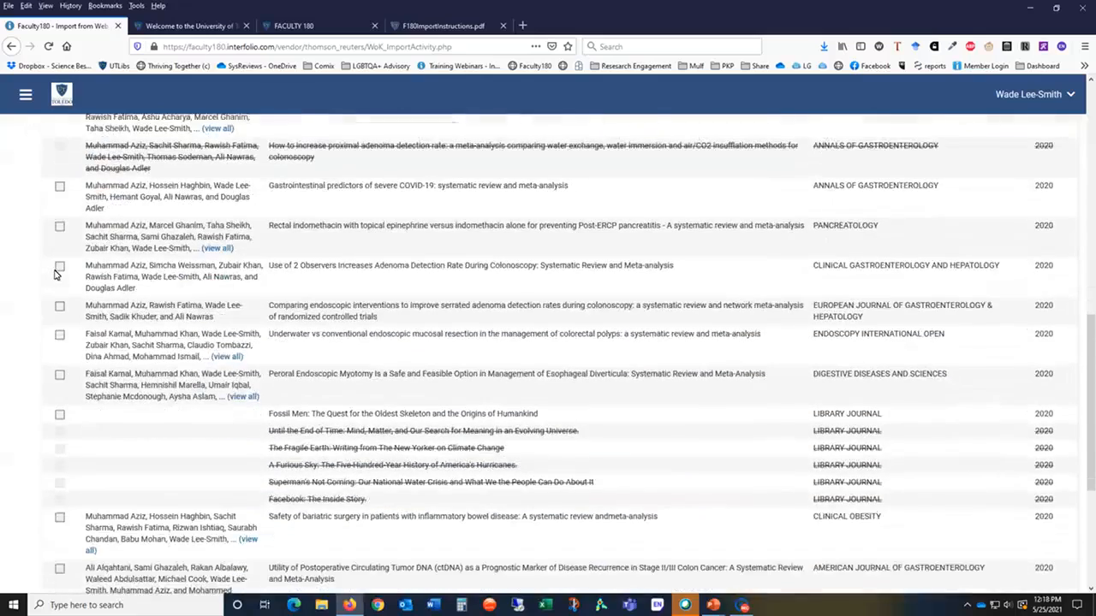
scroll(54, 275, down, 3)
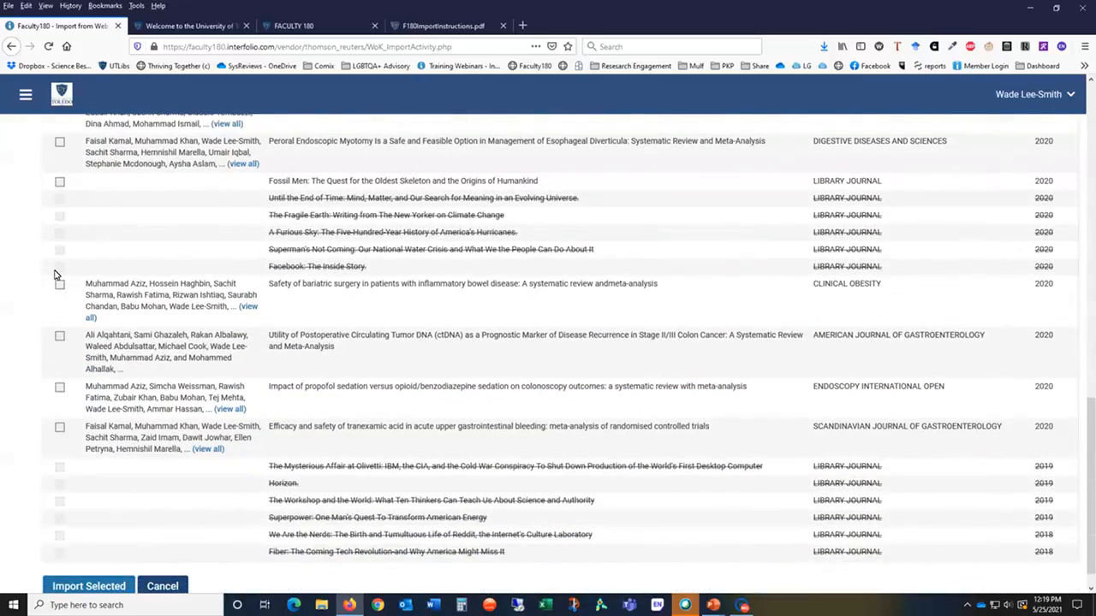
scroll(55, 275, up, 10)
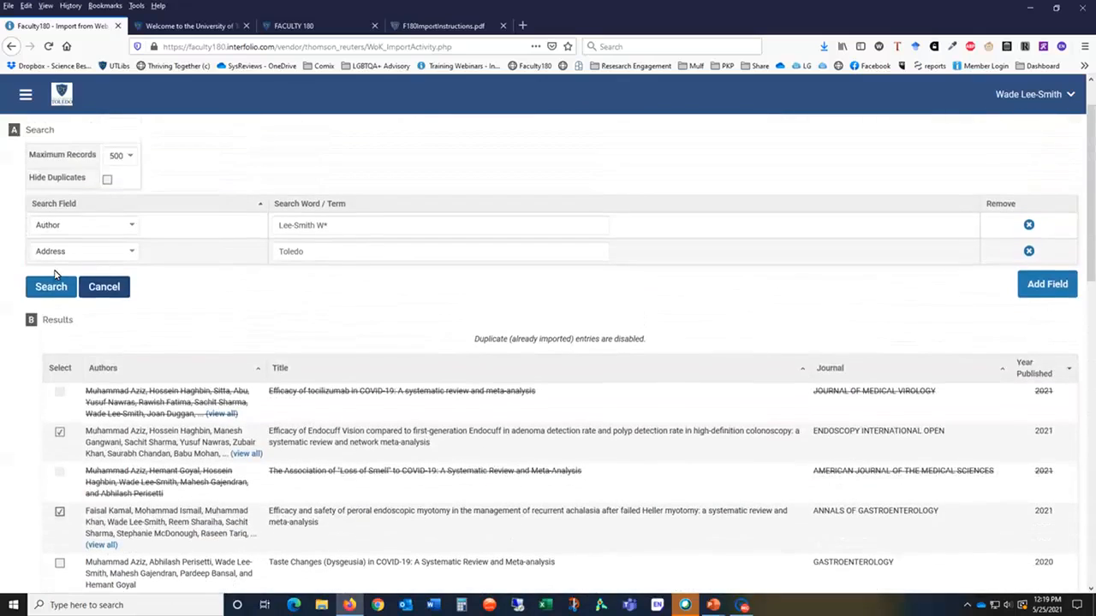
scroll(55, 275, down, 1)
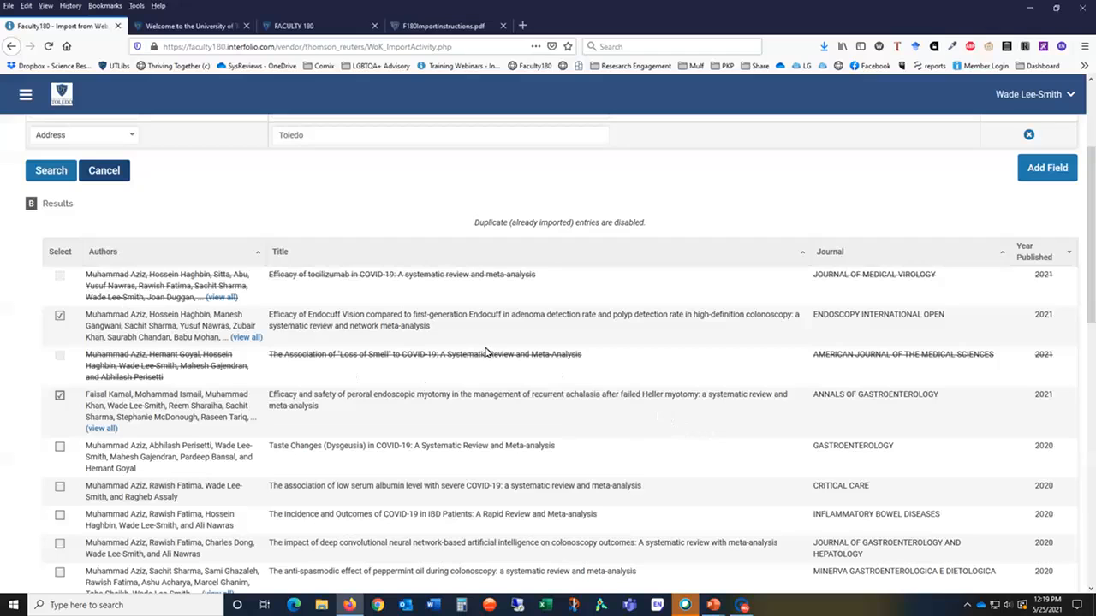
scroll(359, 331, up, 1)
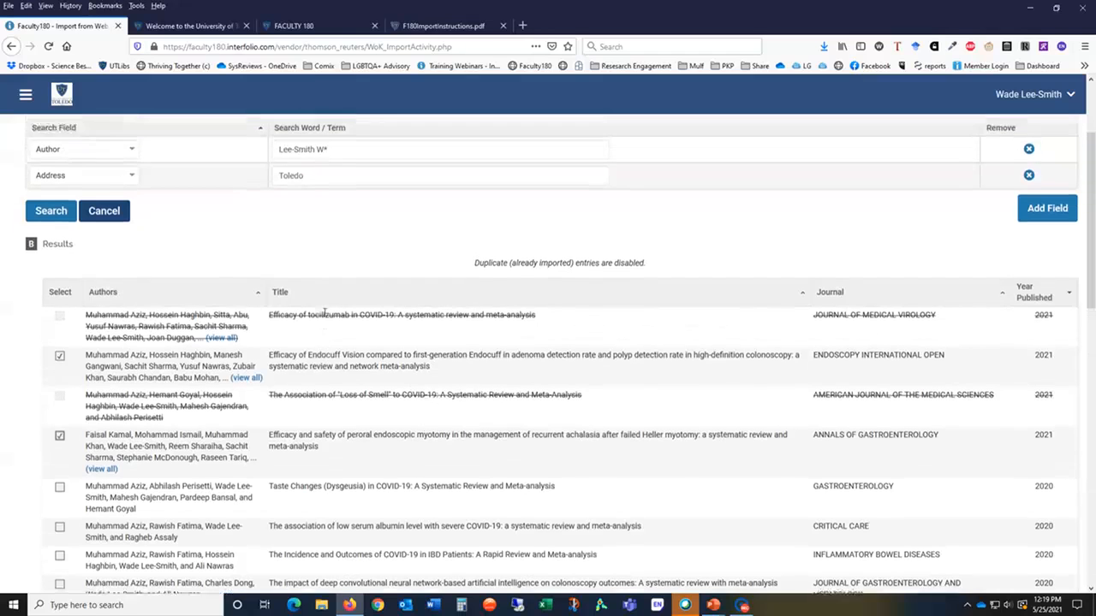
scroll(118, 331, down, 4)
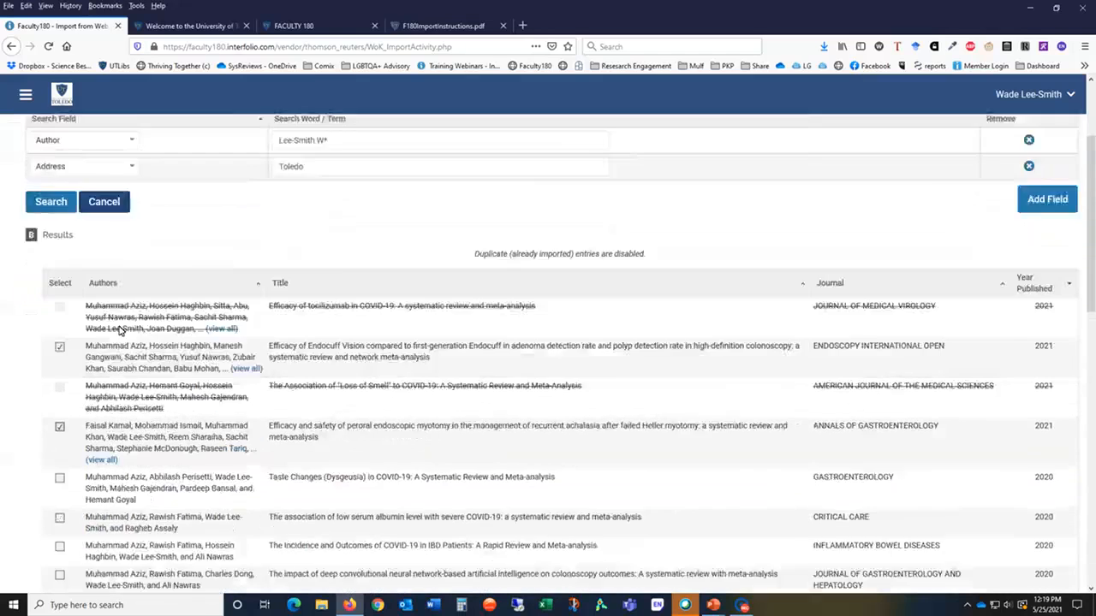
scroll(120, 331, down, 3)
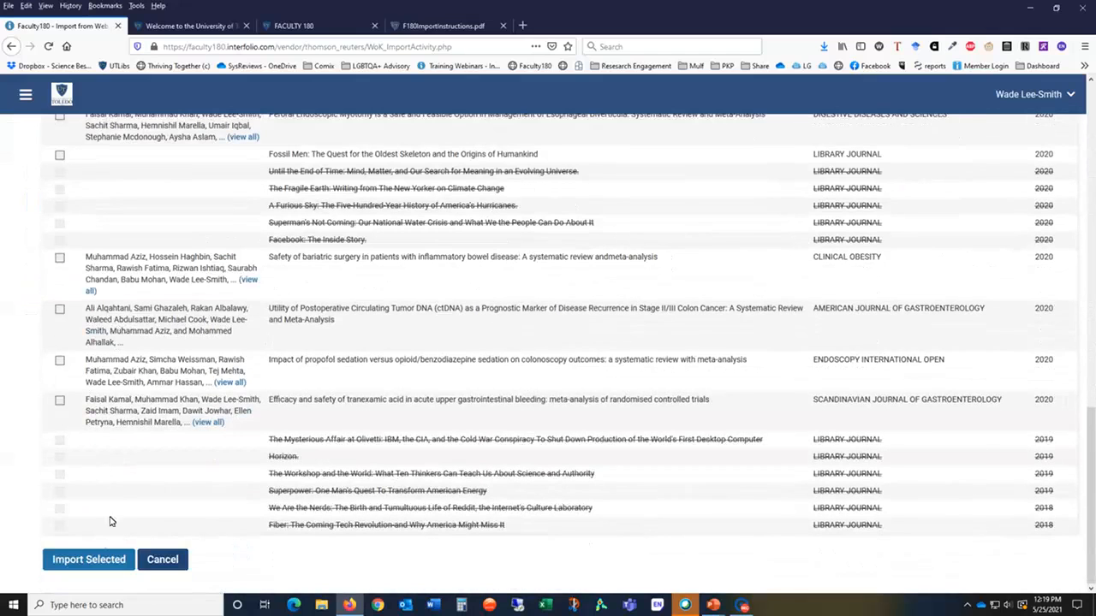
click(101, 562)
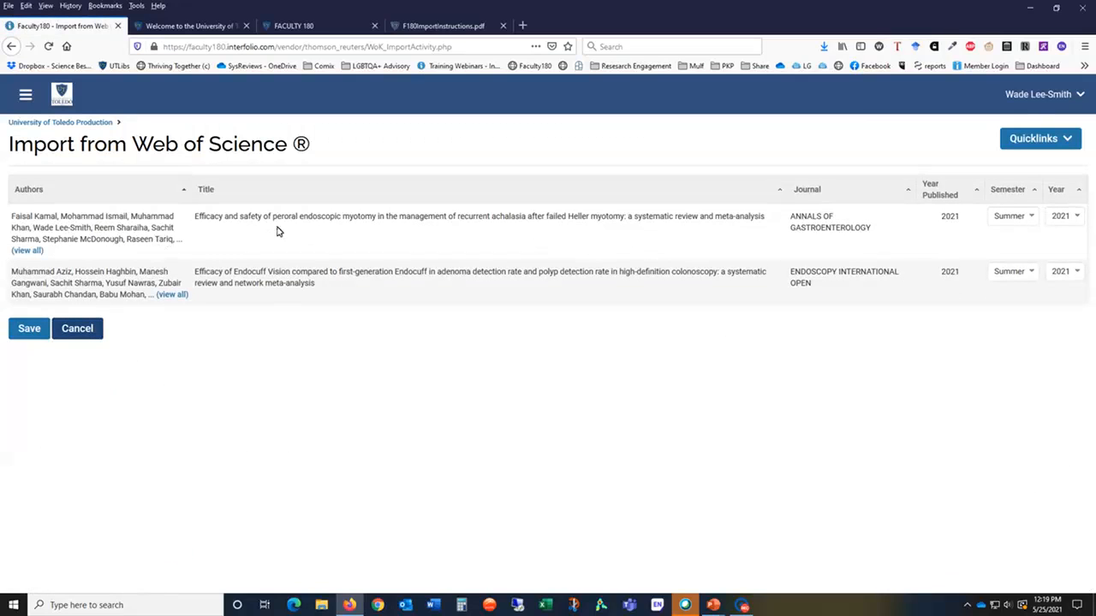
Step: Set the semester of both imported articles to Spring and save them
click(1035, 220)
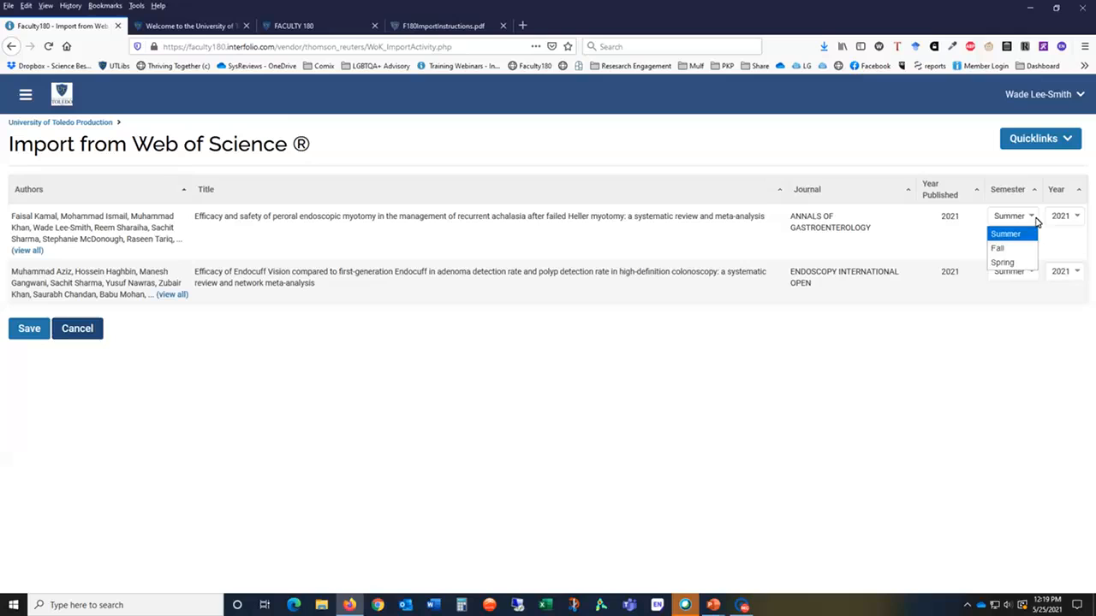
click(1011, 262)
click(1024, 274)
click(1024, 318)
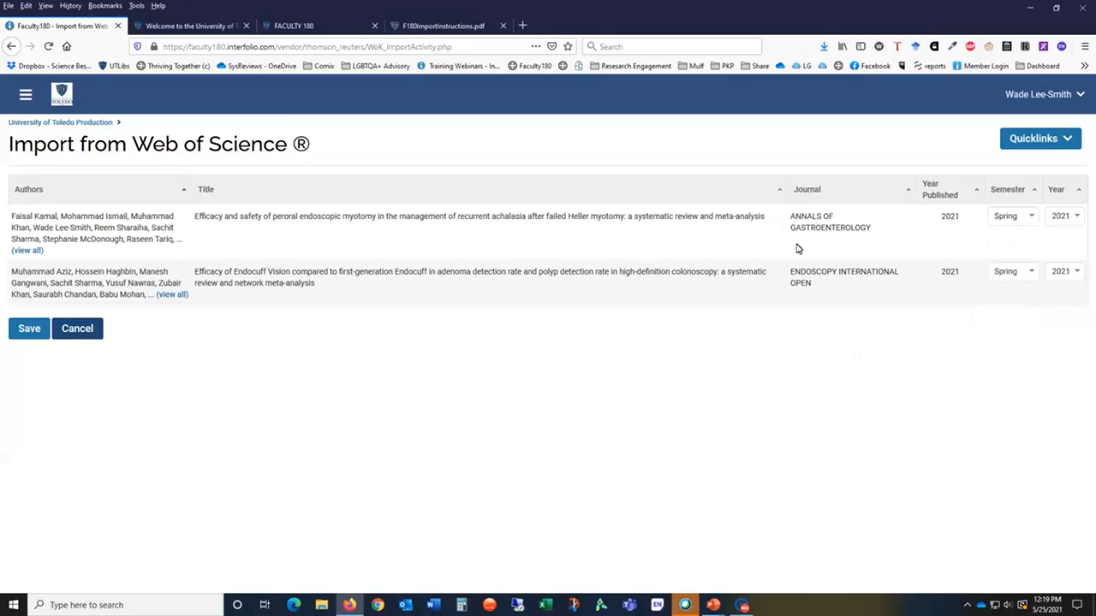
click(31, 331)
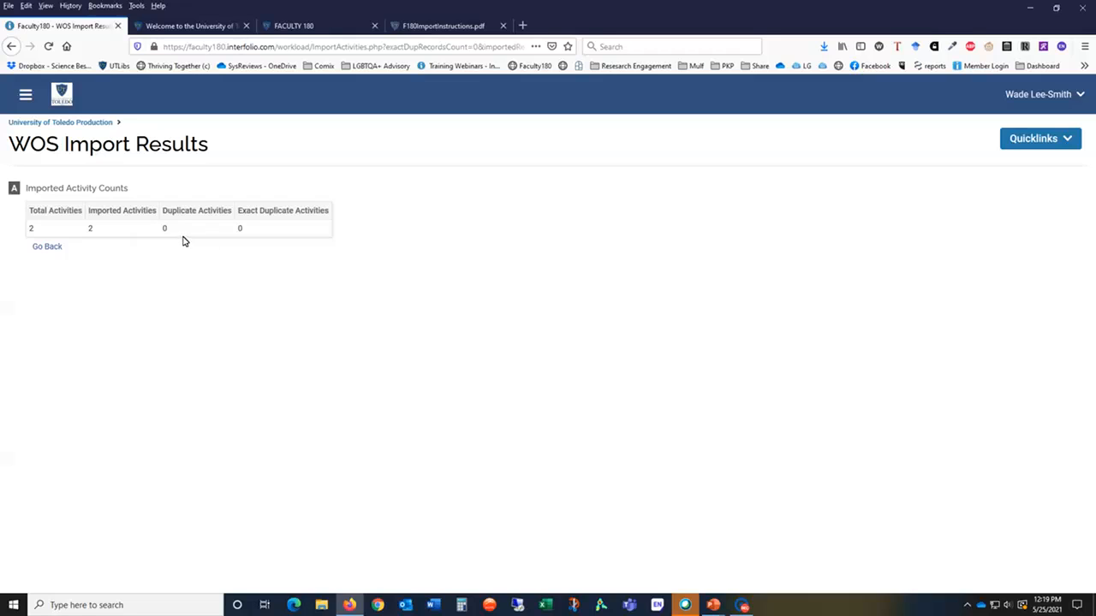
Step: Open the task Assign Activity Classifications for Imported Scholarly Works from the home page
click(71, 123)
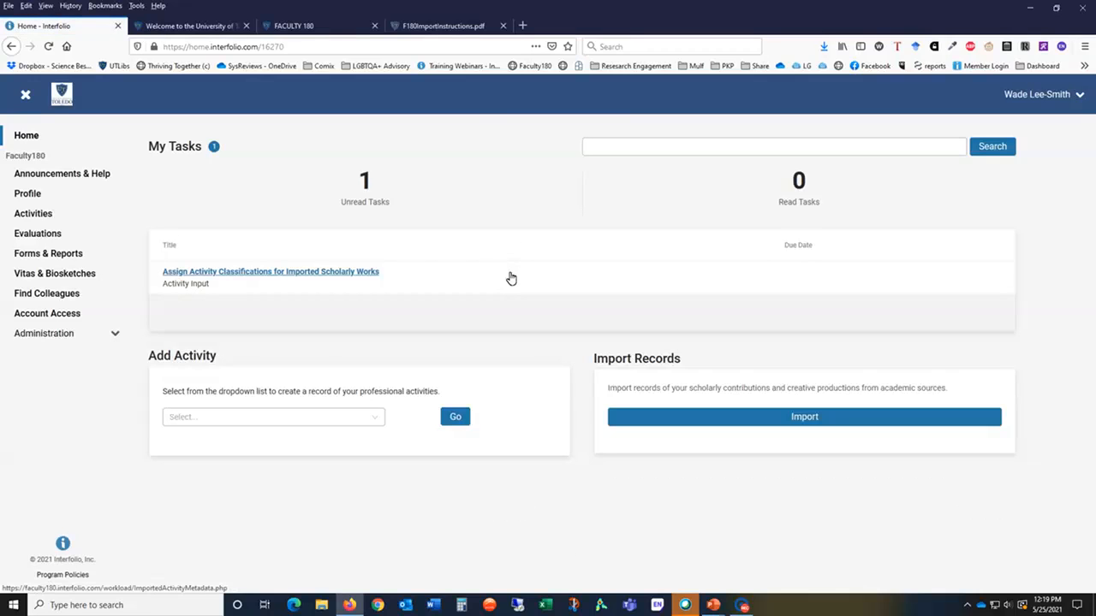
click(310, 274)
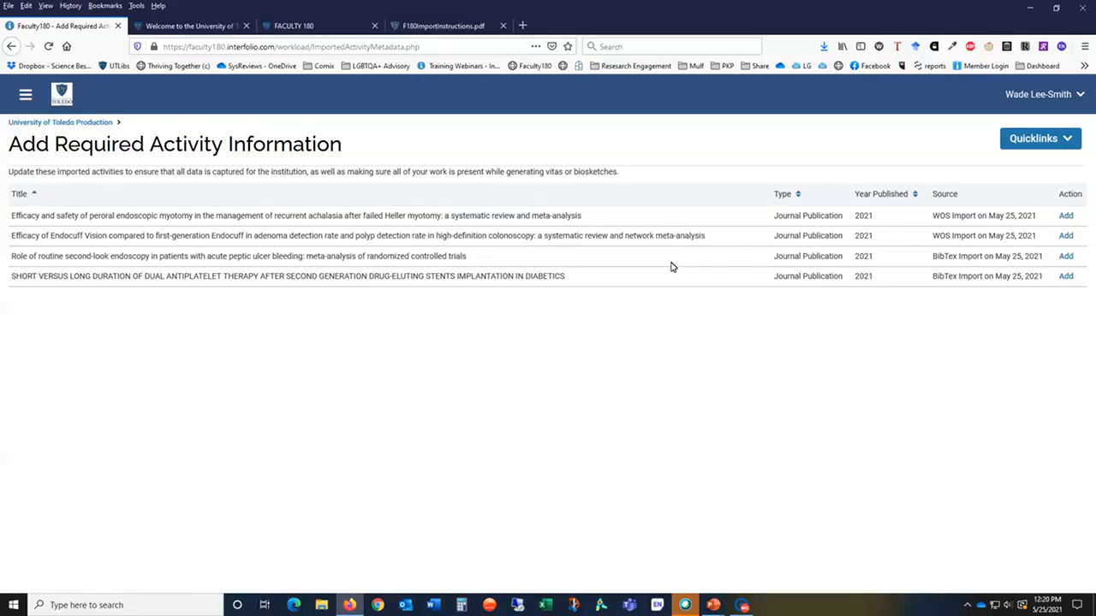
Step: Add required information for the second-look endoscopy article: Category Research, External, a review type and student involvement, then save
click(1066, 256)
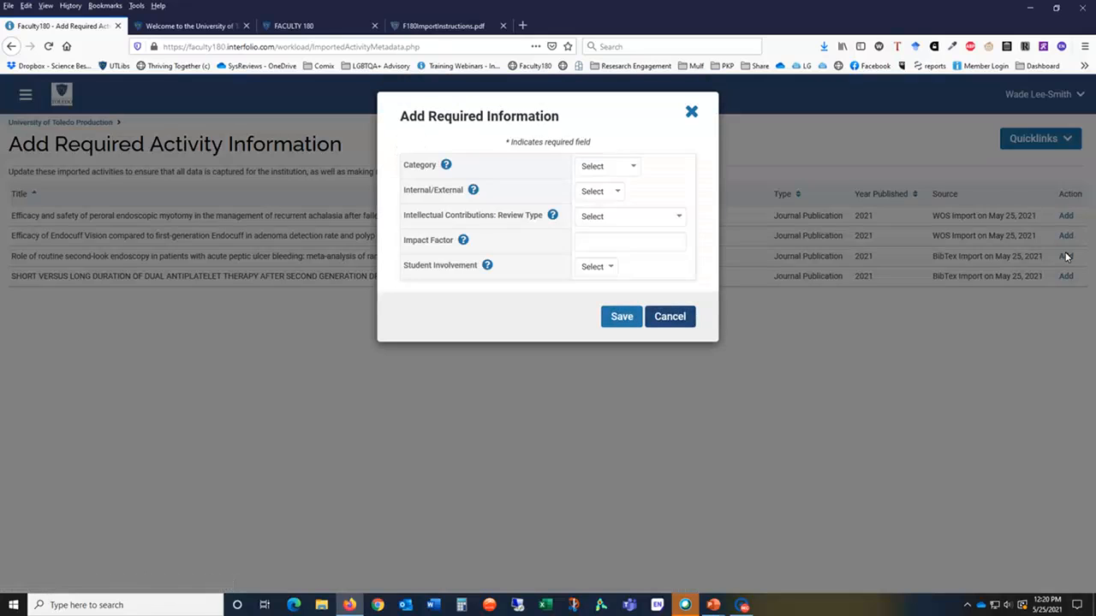
click(633, 167)
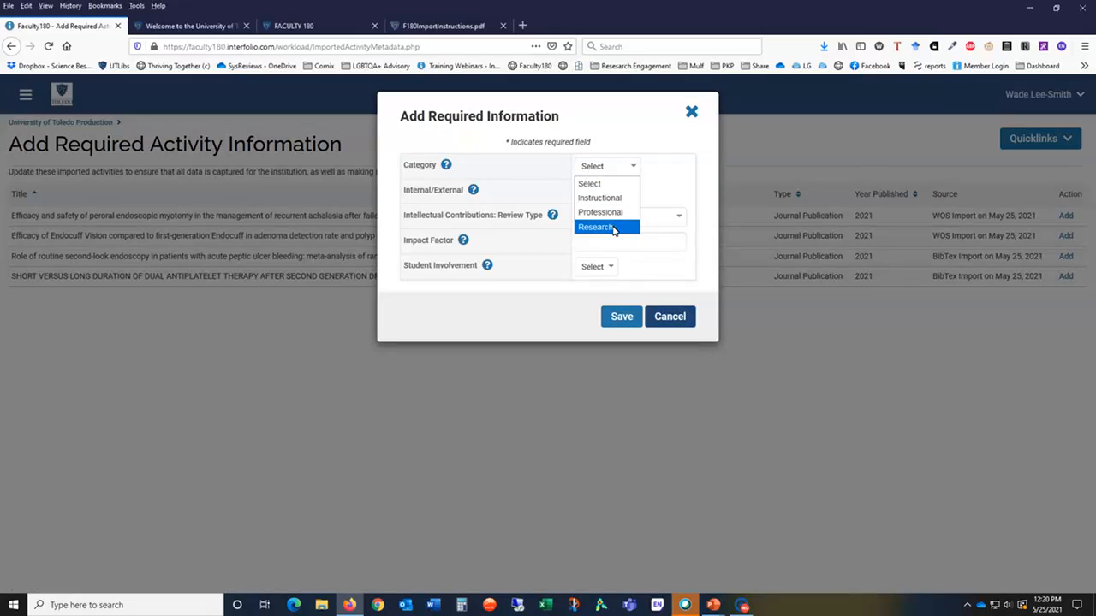
click(613, 229)
click(611, 193)
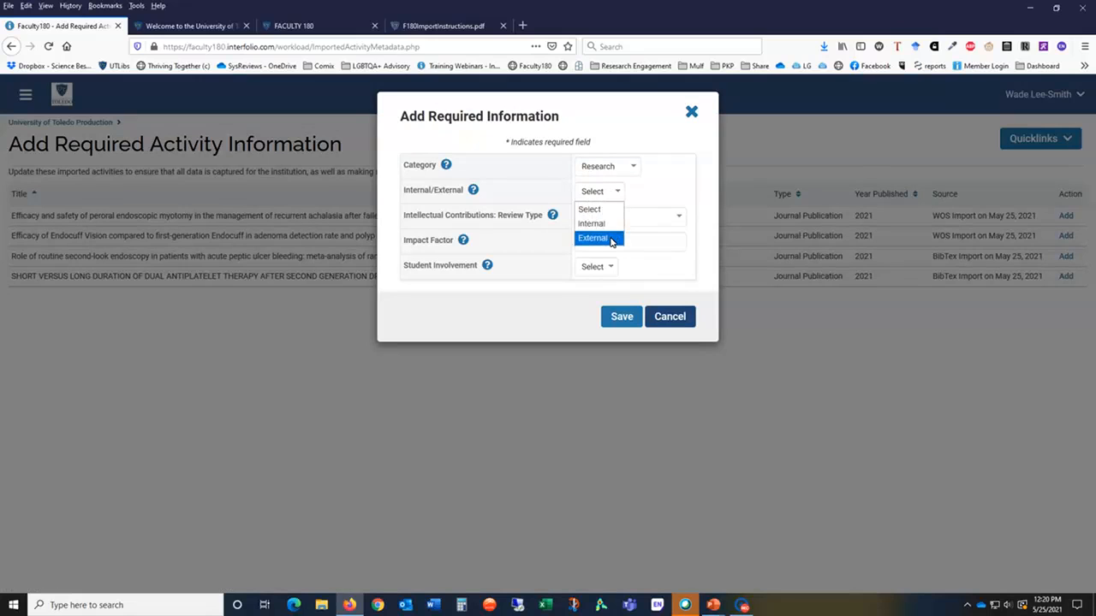
click(612, 239)
click(629, 218)
click(631, 247)
click(604, 272)
click(589, 312)
click(630, 320)
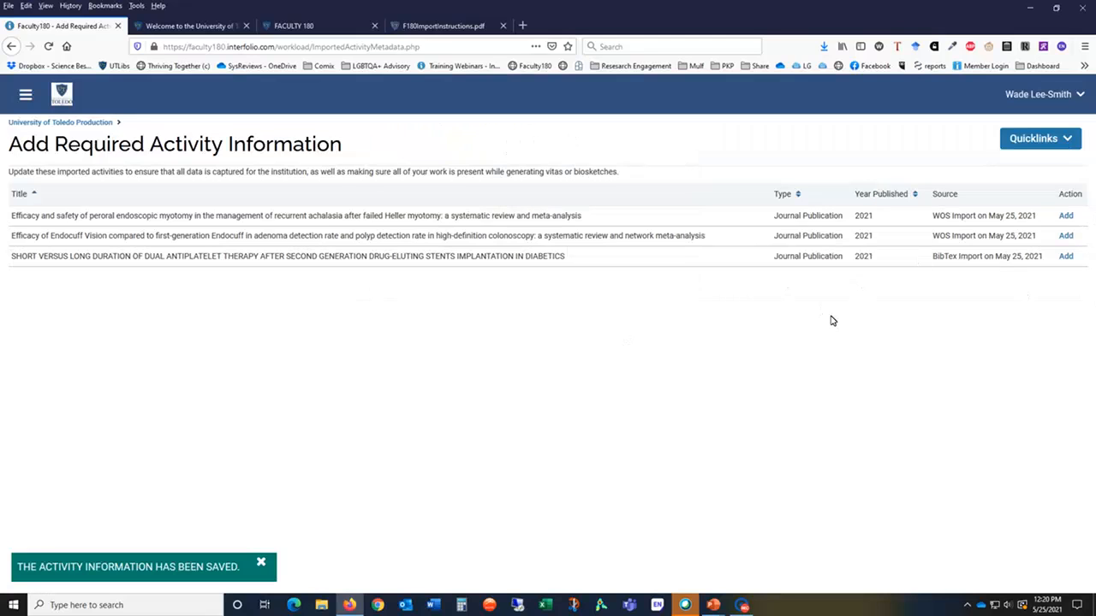
Step: Open Activities and sort the publications list by year published
click(96, 125)
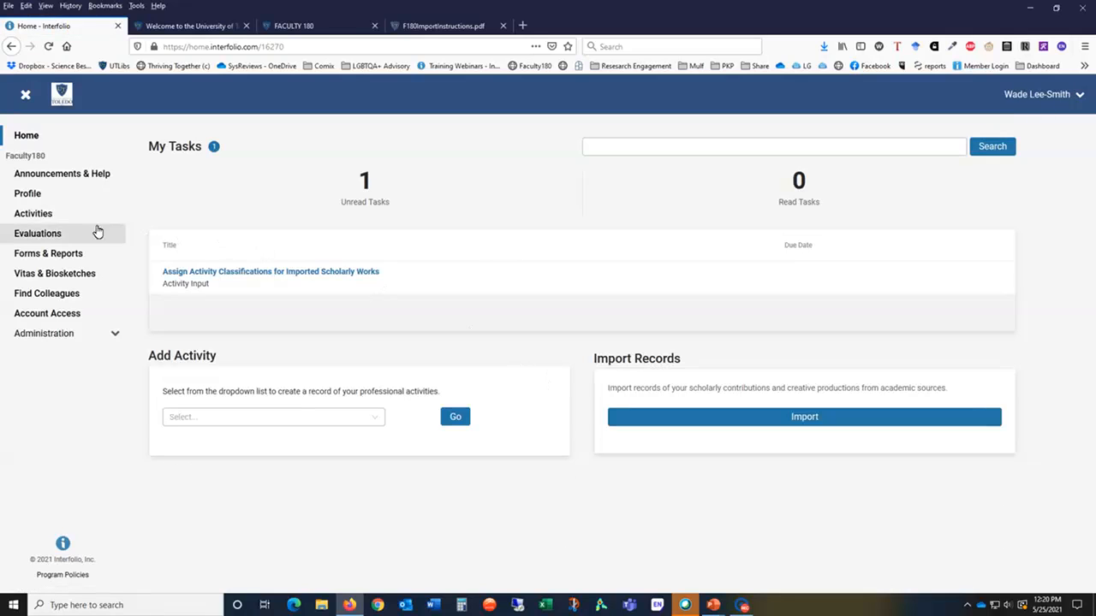
click(34, 221)
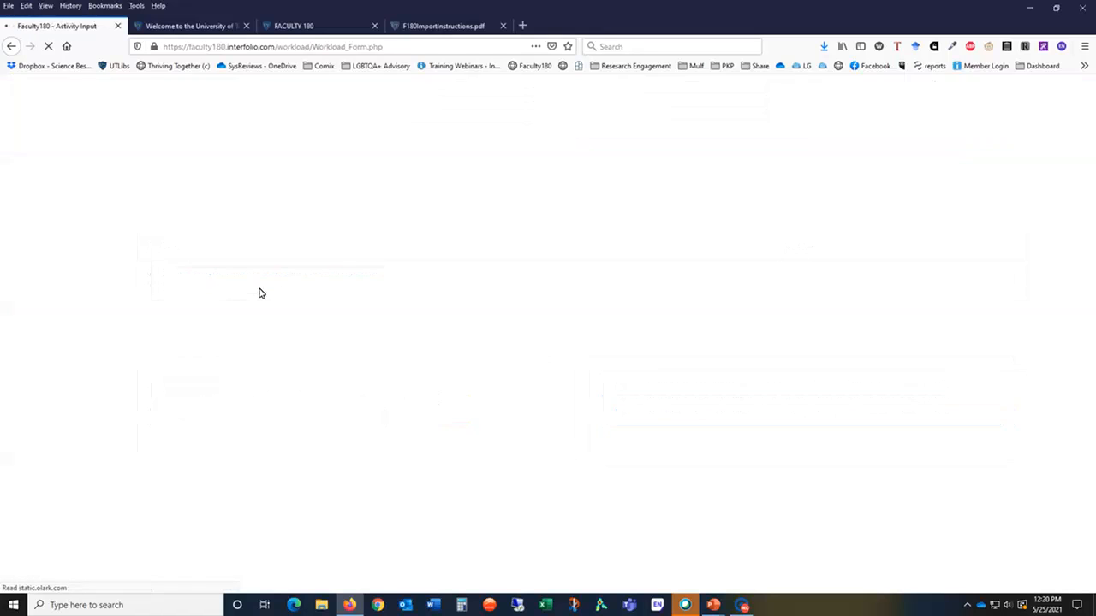
scroll(260, 291, down, 5)
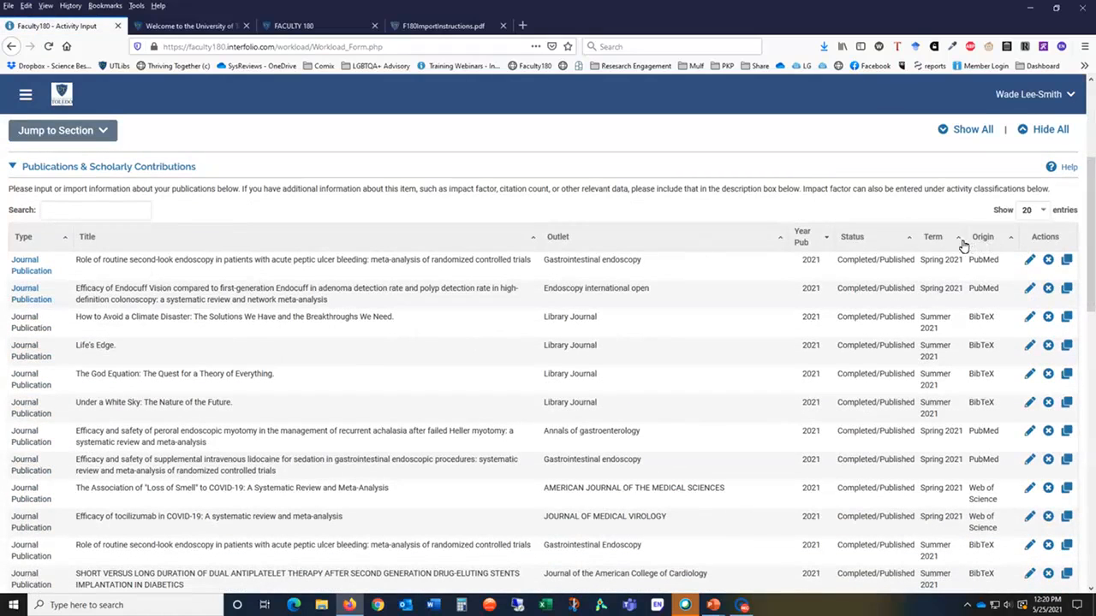
click(820, 246)
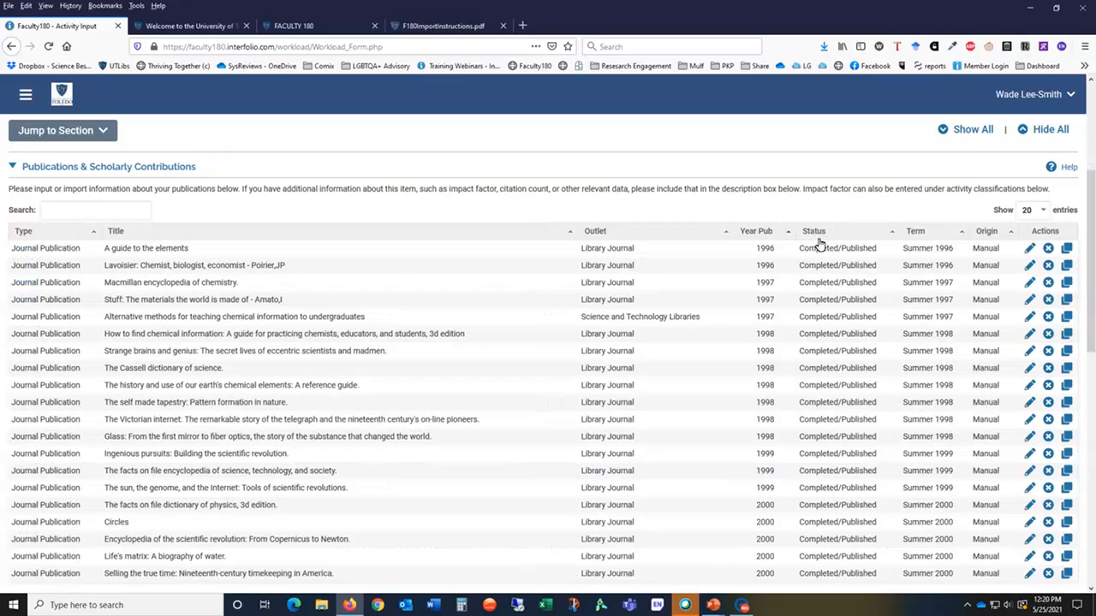
click(791, 234)
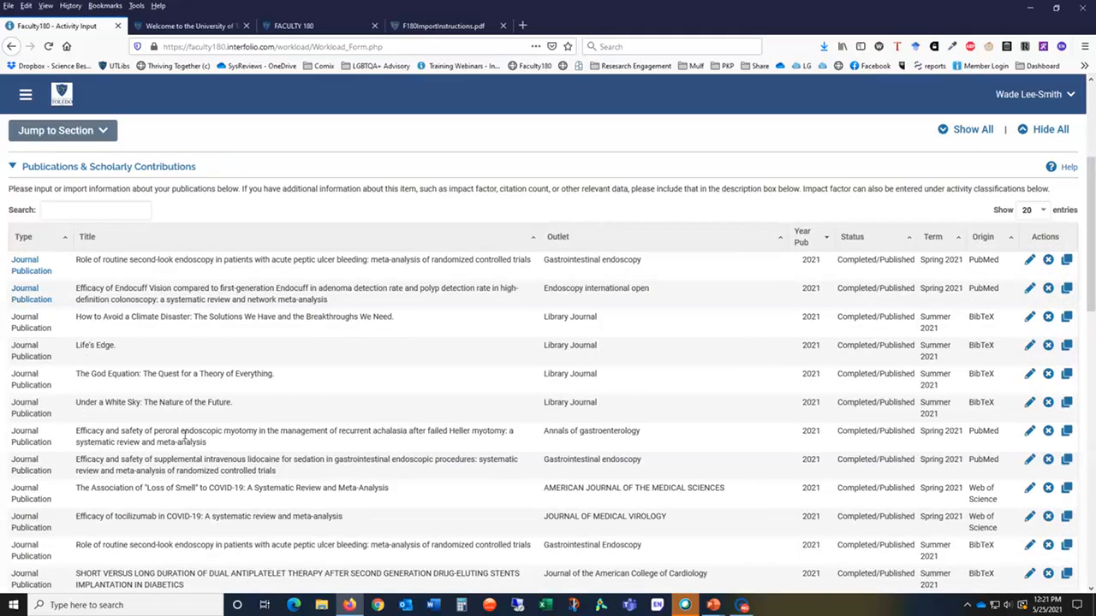
Step: Delete the Web of Science duplicate of the peroral endoscopic myotomy article in Annals of Gastroenterology
scroll(190, 441, down, 1)
scroll(190, 443, down, 1)
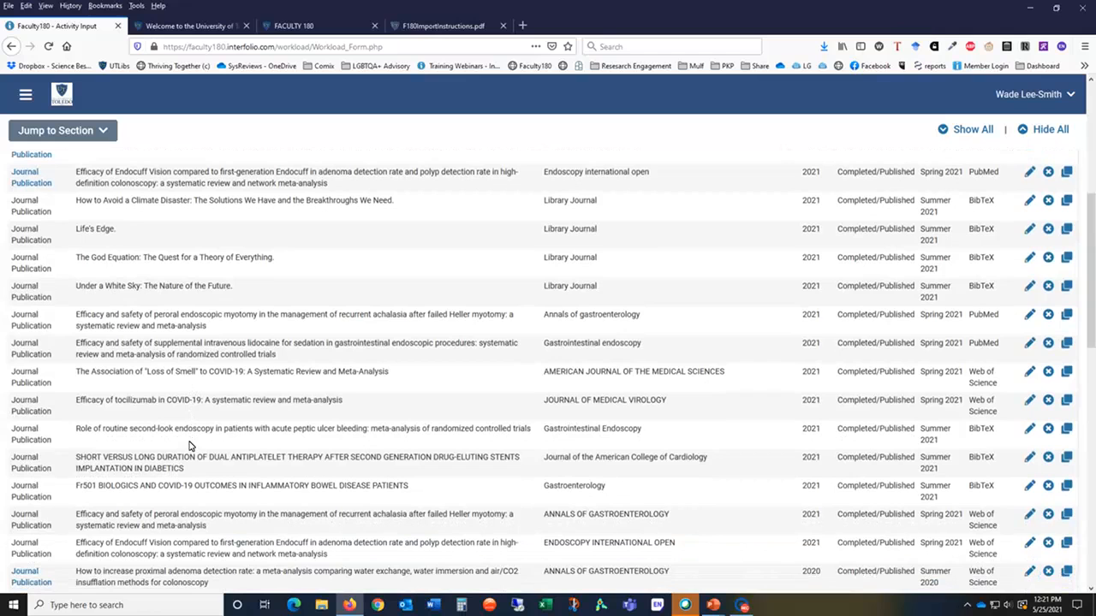
scroll(192, 514, down, 2)
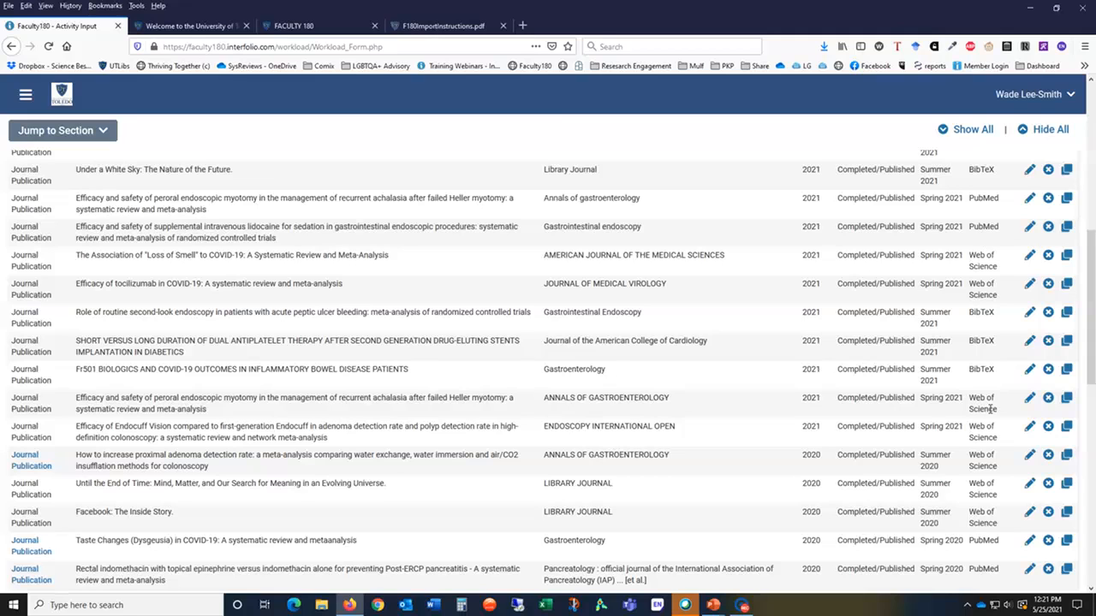
click(1048, 398)
click(524, 285)
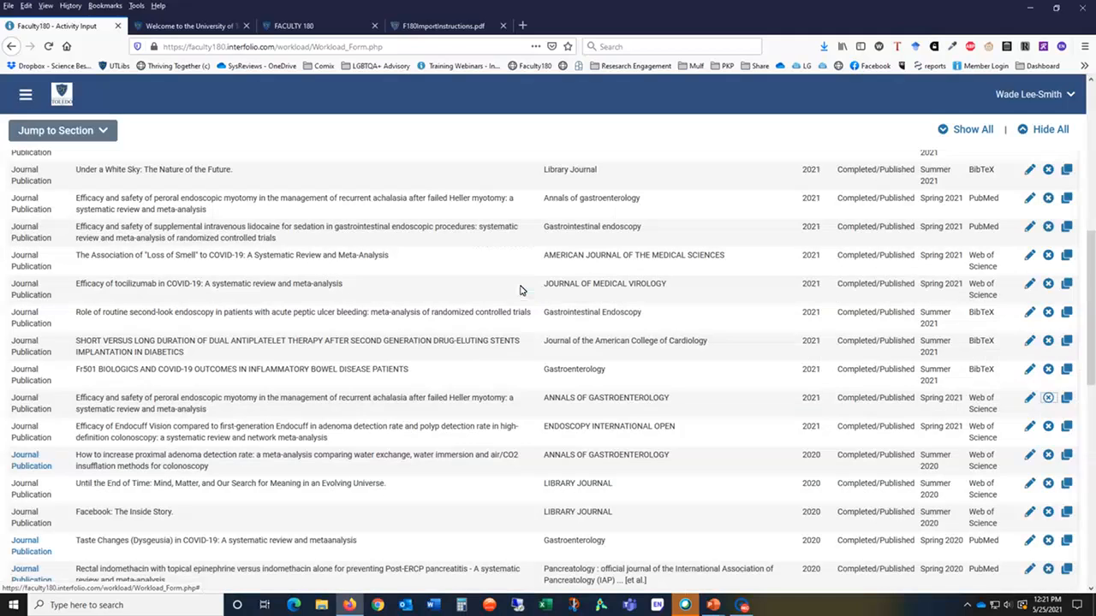
scroll(432, 329, up, 5)
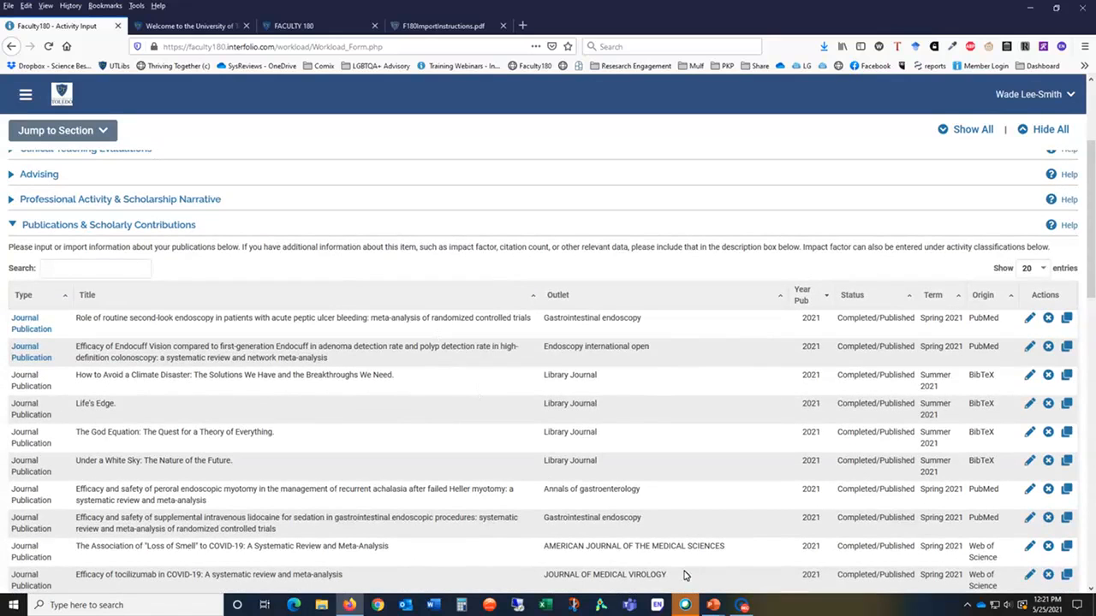
click(742, 606)
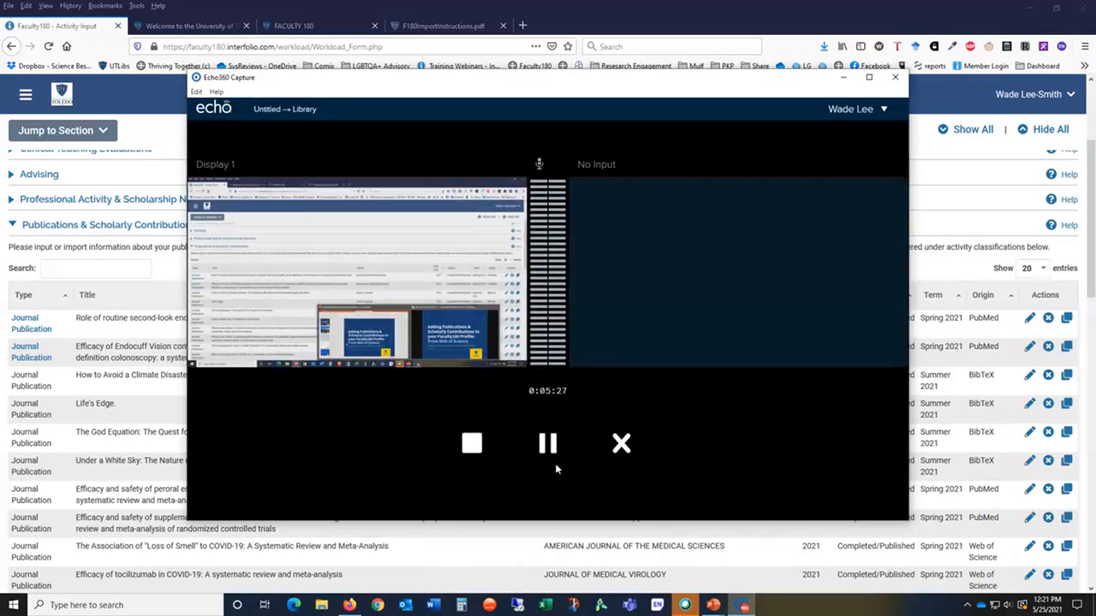